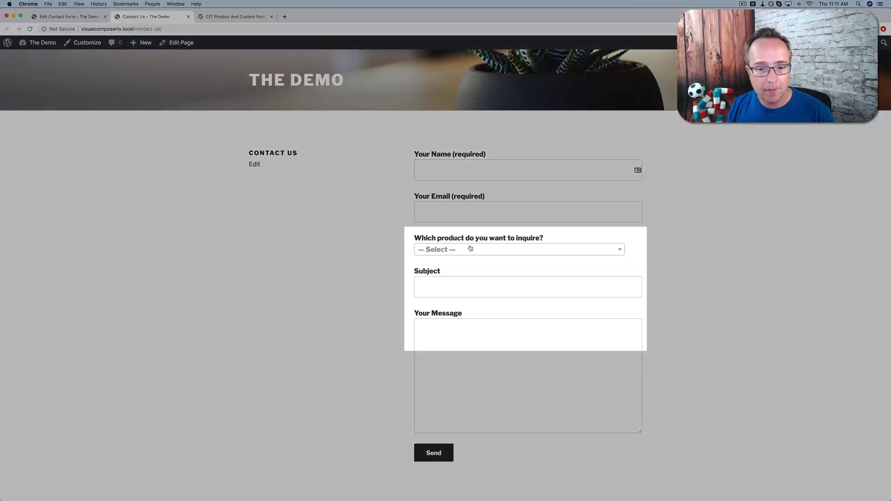
- Choose the Traxxas Slash Ultimate Blue Edition 4WD 1/10 Scale RC Truck in the form's product list
left_click(470, 248)
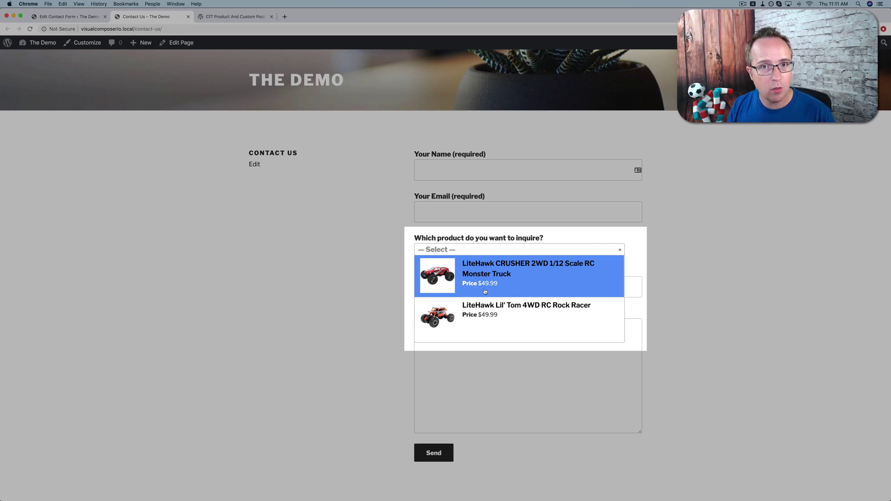
scroll(484, 291, "down", 5)
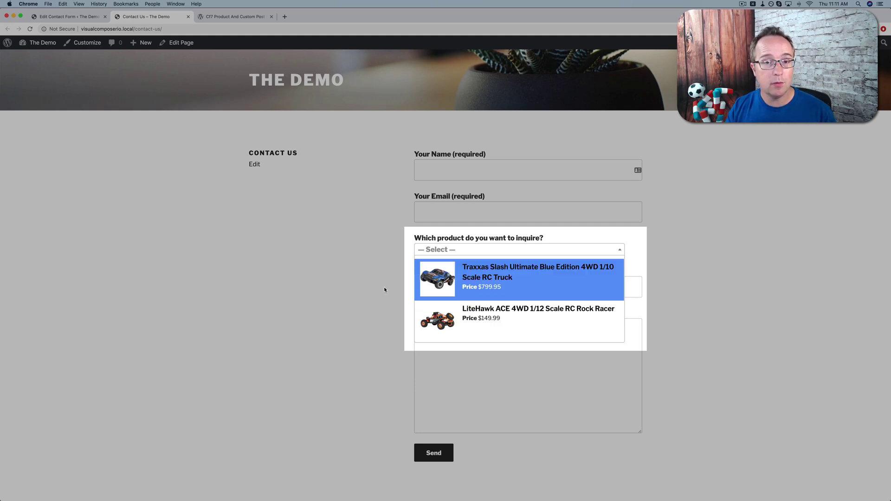
left_click(477, 284)
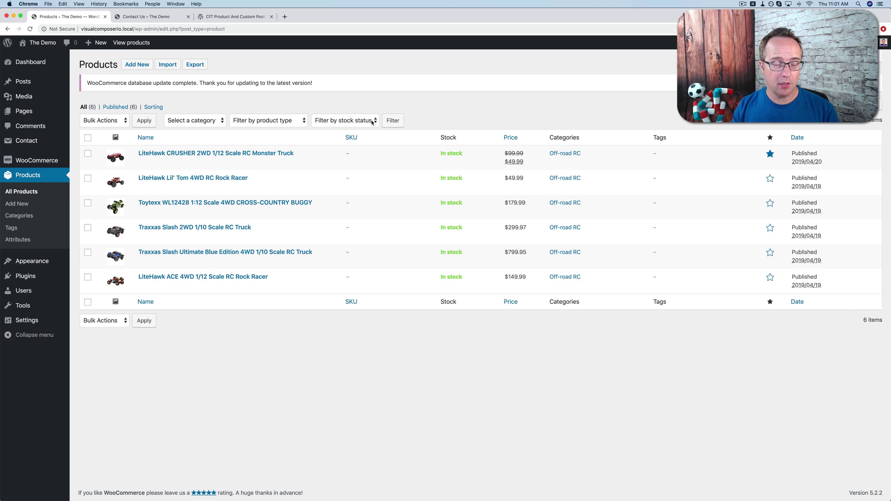
- Return to the Contact Us page with its name, email, subject and message form
left_click(150, 16)
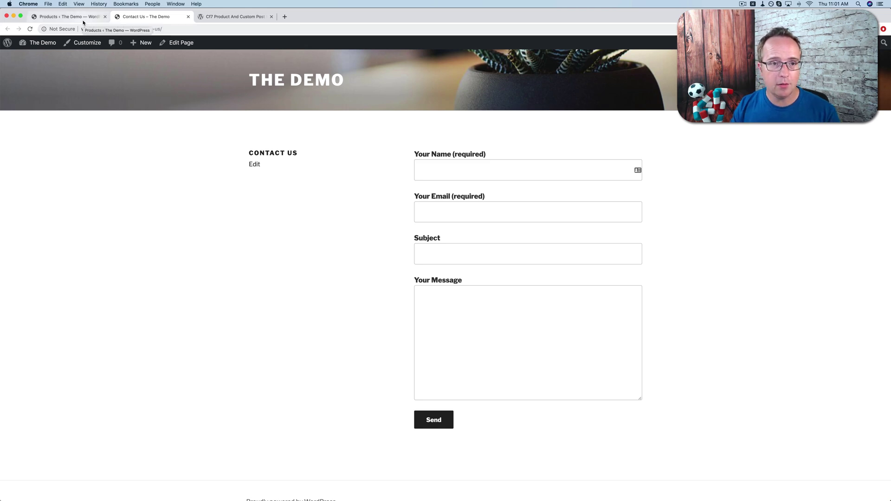
- Show the Cf7 Product And Custom Post type Dropdown page on WordPress.org, scrolled to the top
left_click(234, 21)
scroll(248, 237, "up", 8)
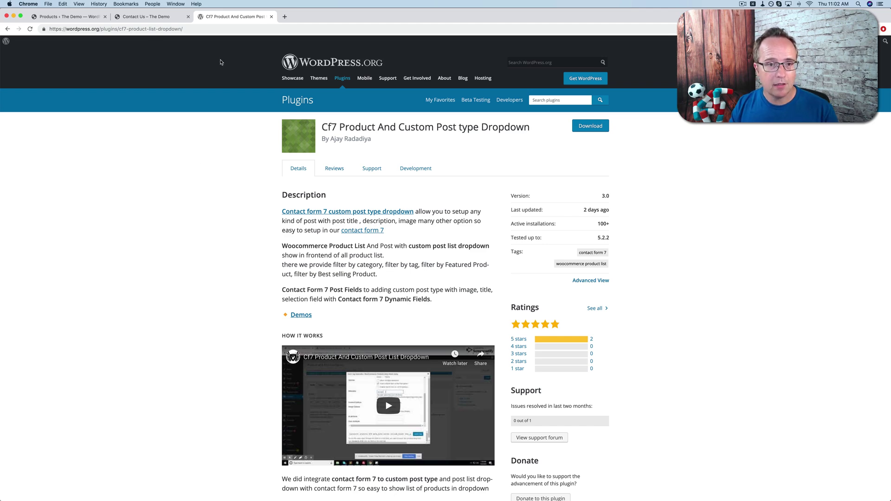
- Go to the Plugins > Add New page in the WordPress admin
left_click(63, 18)
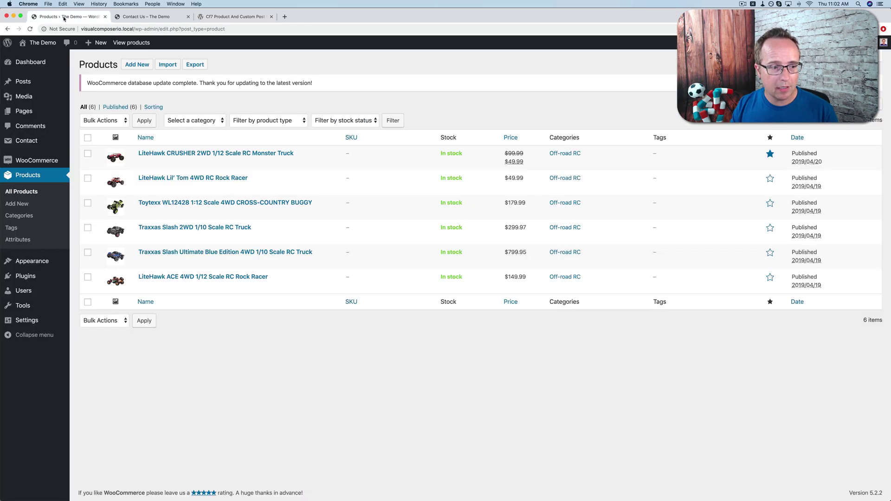
mouse_move(61, 280)
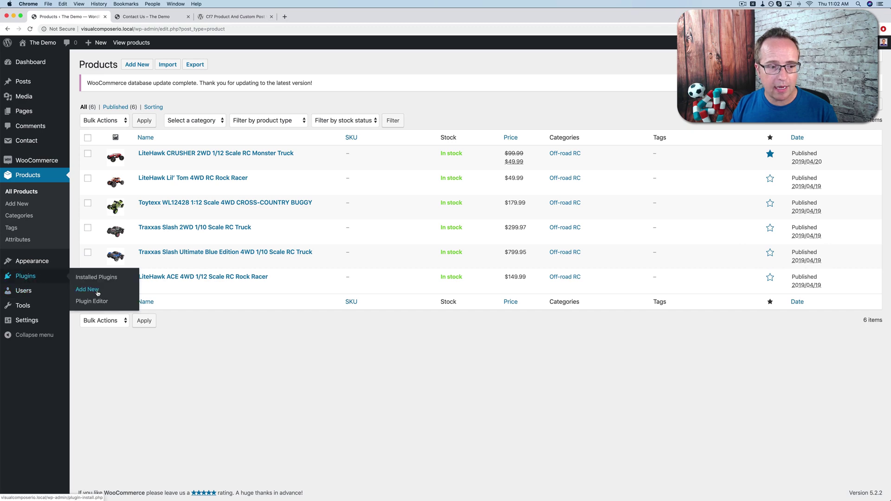
left_click(97, 291)
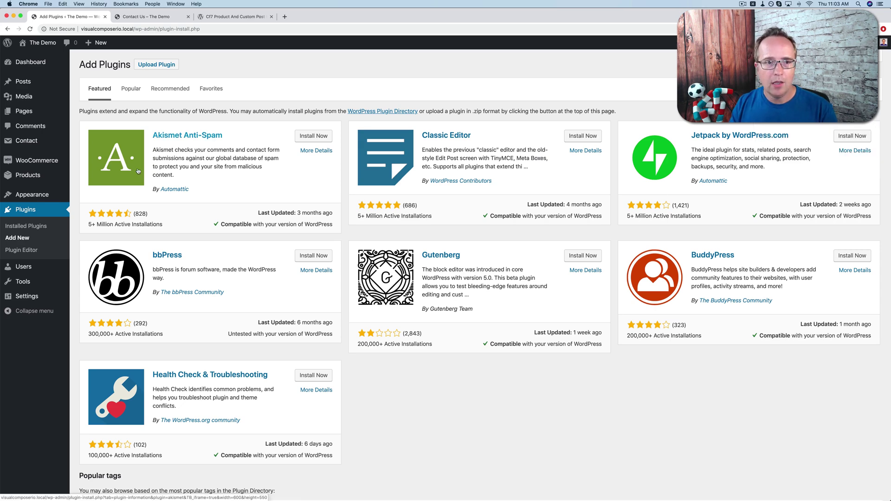
- Search plugins for 'Cf7 Product And Custom Post type Dropdown', using the title copied from WordPress.org
left_click(234, 17)
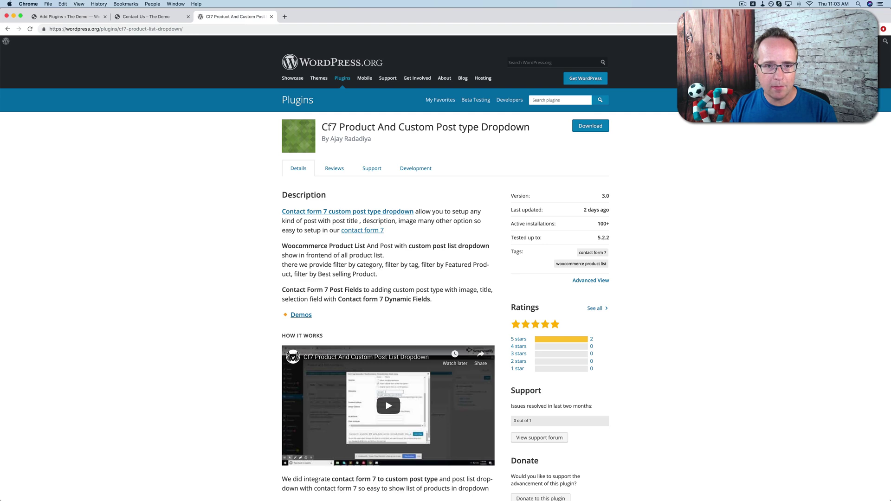
left_click_drag(322, 127, 530, 128)
key("super+c")
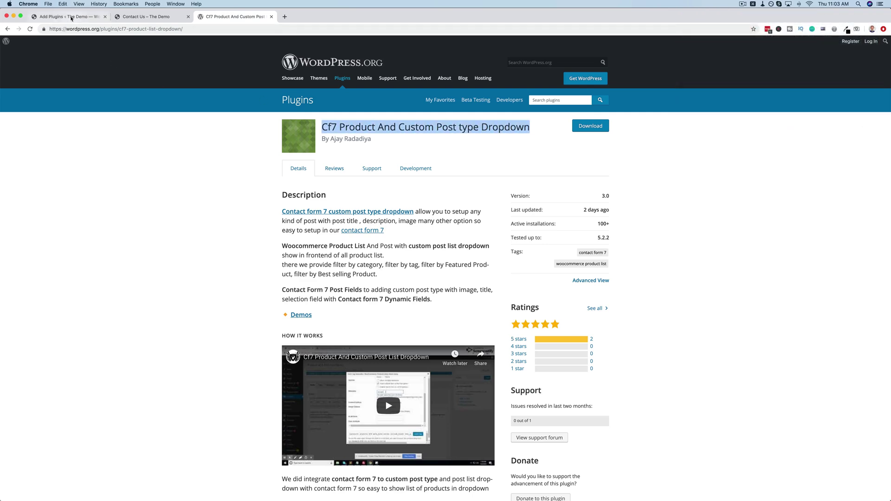
left_click(71, 17)
left_click(774, 88)
key("super+v")
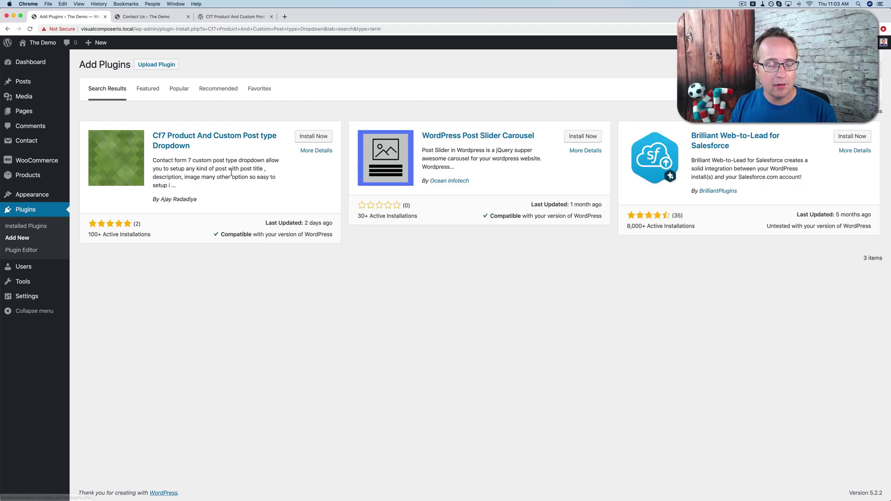
- Install and activate the Cf7 Product And Custom Post type Dropdown plugin
left_click(319, 138)
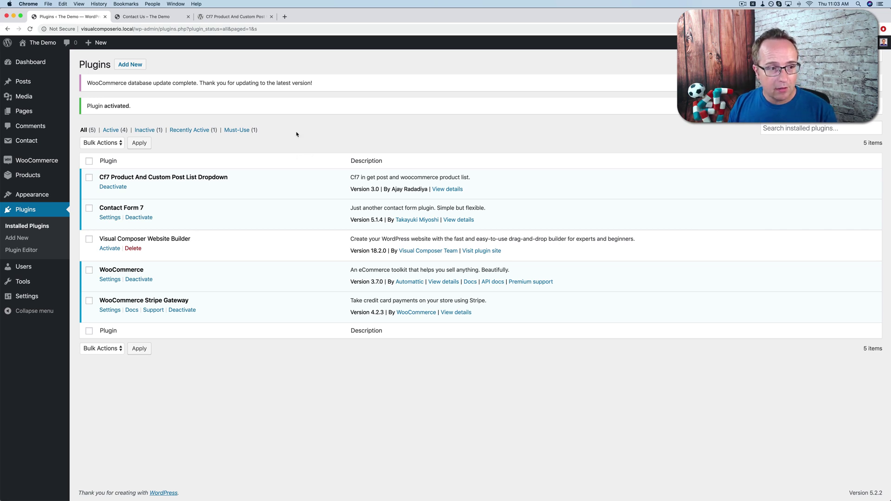
- Open Contact form 1 for editing and insert blank lines above the Subject field
left_click(34, 144)
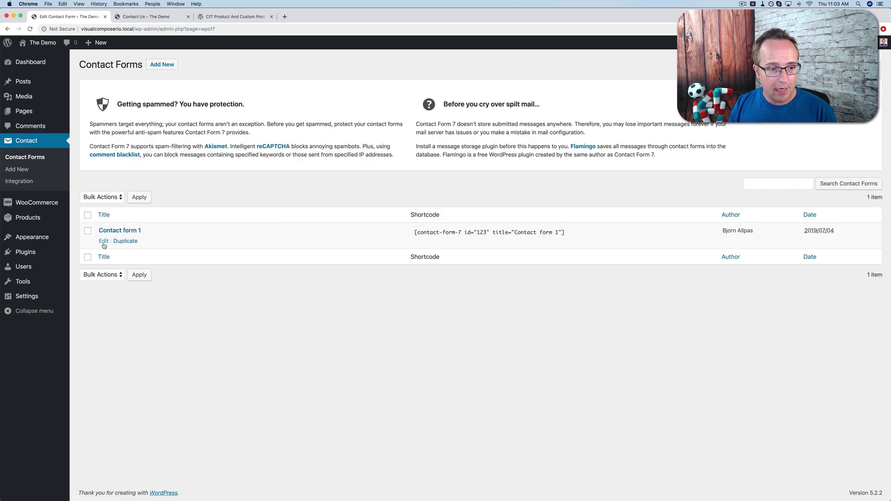
left_click(104, 241)
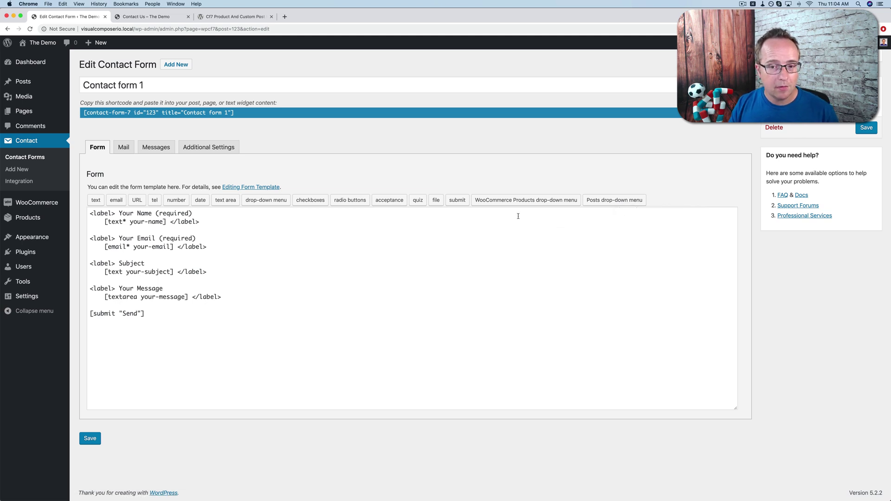
left_click(230, 249)
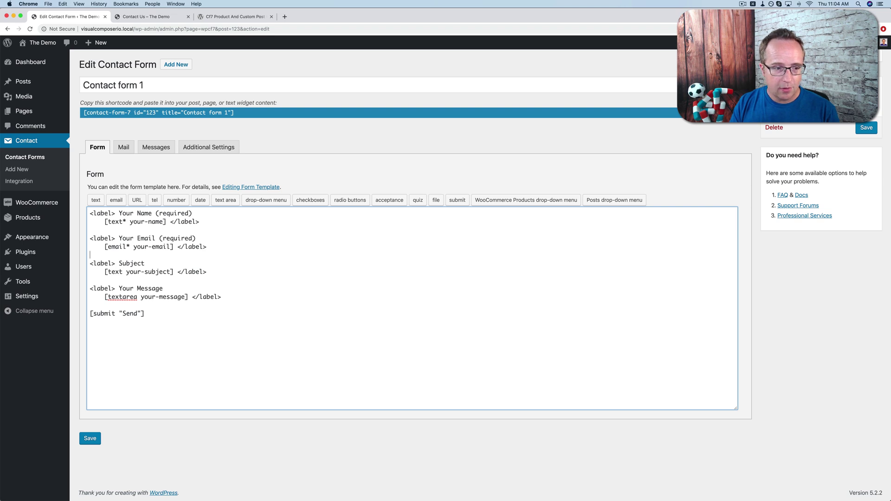
key("Return")
key("Return")
key("Up")
- Make the WooCommerce Products drop-down tag required with a blank first item, leaving multiple selection, search and filters off
left_click(492, 201)
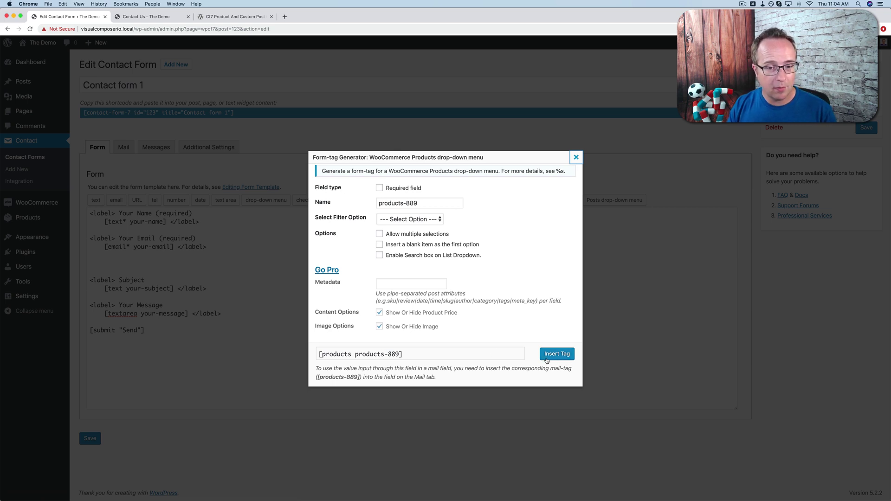
left_click(380, 236)
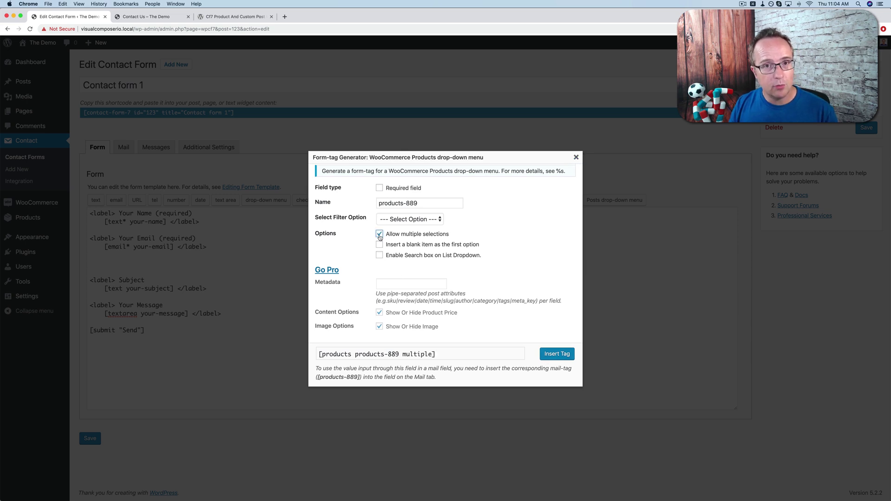
left_click(380, 236)
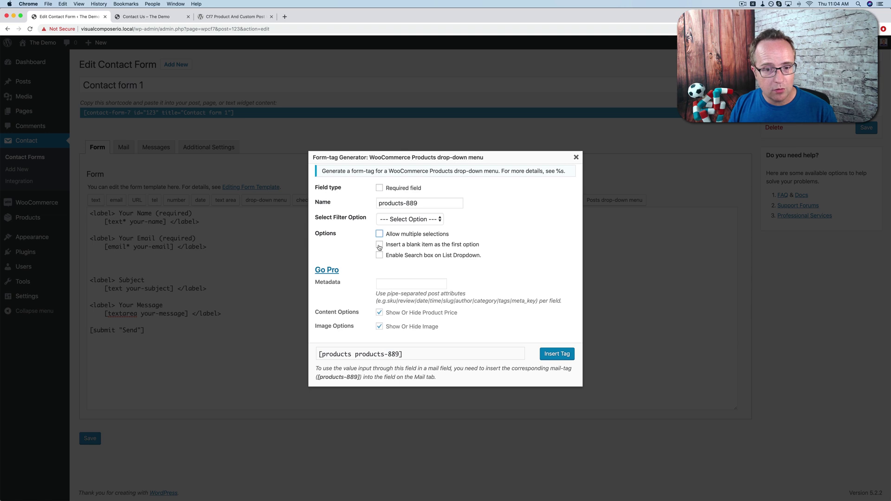
left_click(379, 245)
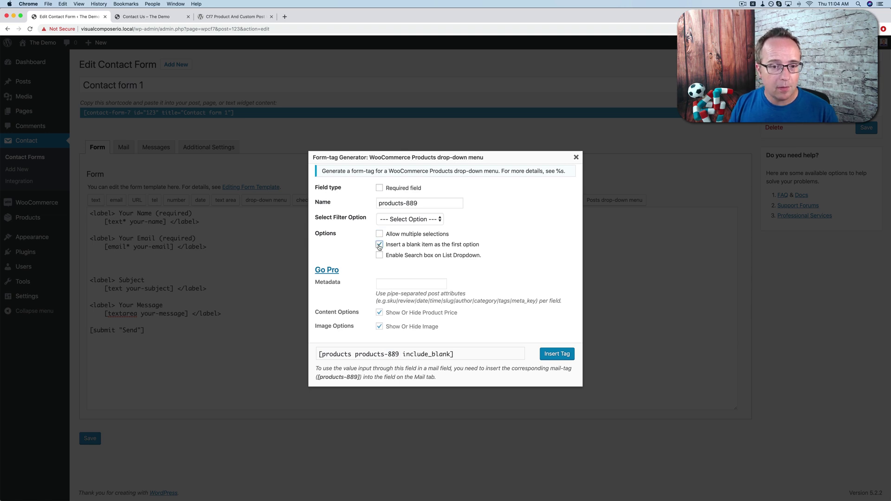
left_click(380, 256)
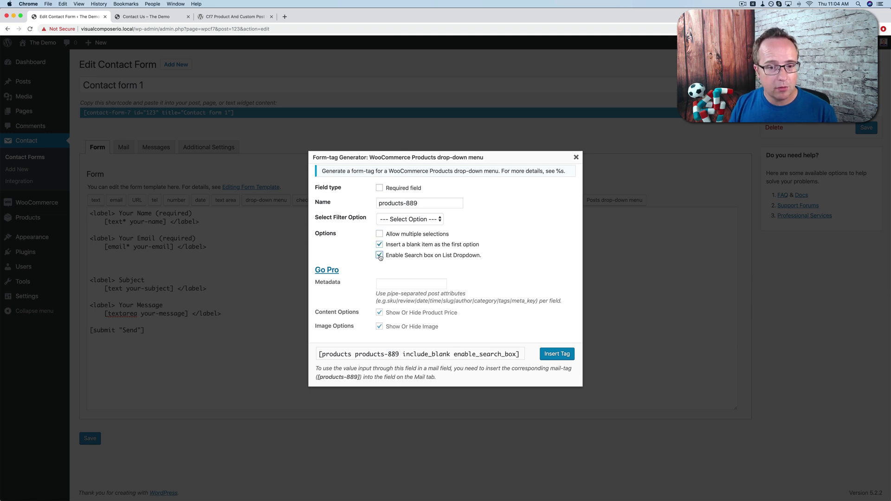
left_click(379, 255)
left_click(422, 221)
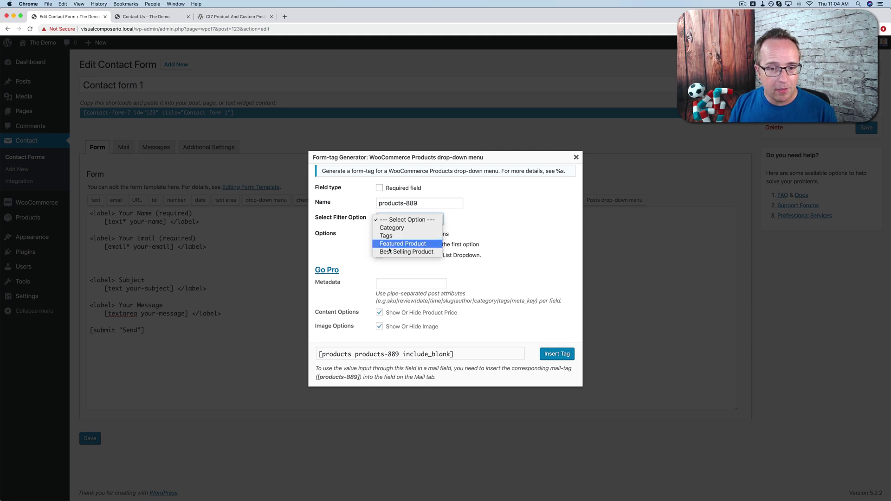
left_click(354, 258)
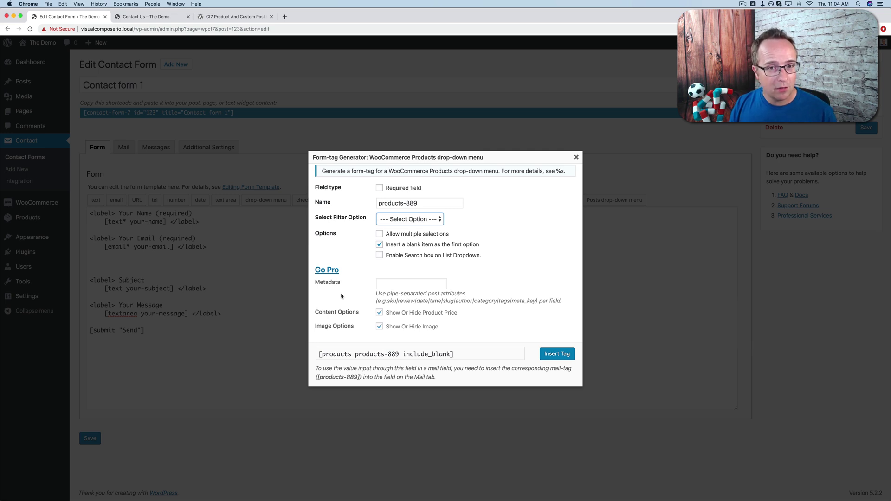
left_click(360, 271)
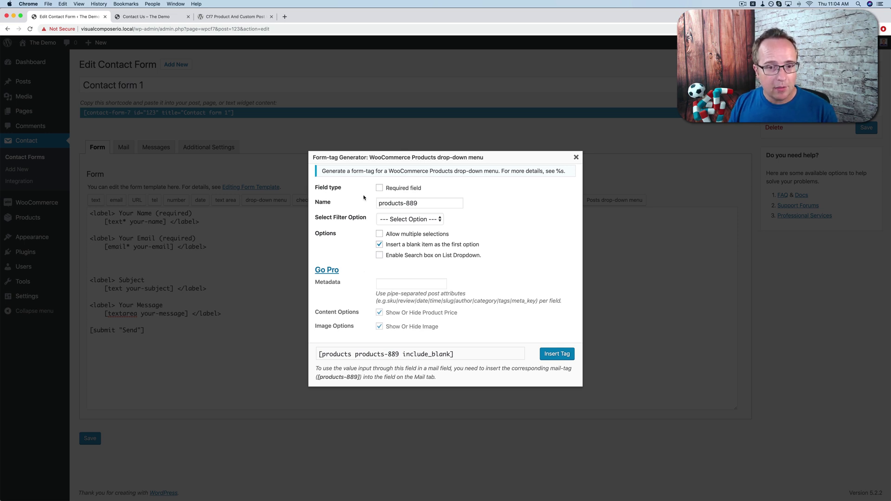
left_click(379, 189)
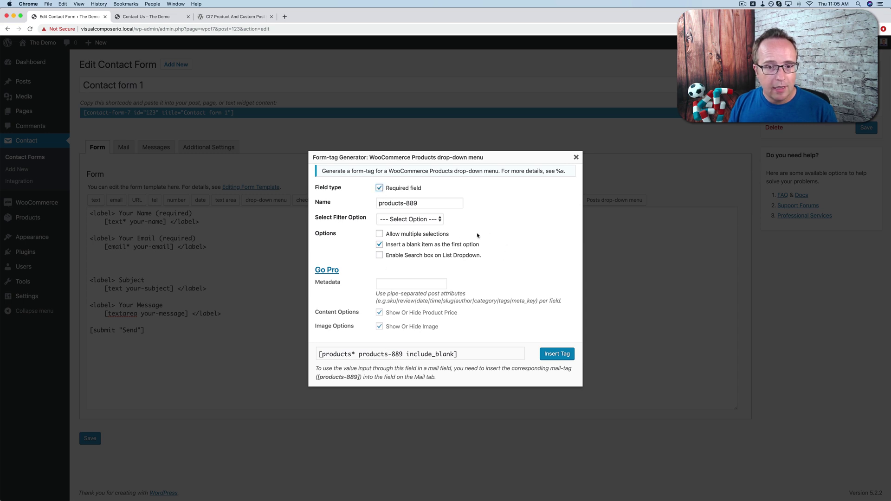
- Insert the products-889 tag and add an opening <label> line above it
left_click(559, 356)
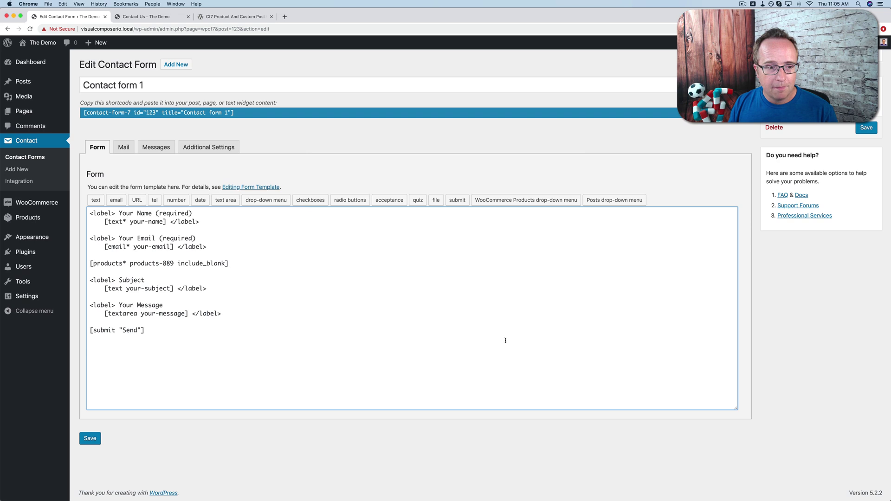
left_click_drag(200, 240, 84, 240)
key("cmd+c")
left_click(88, 254)
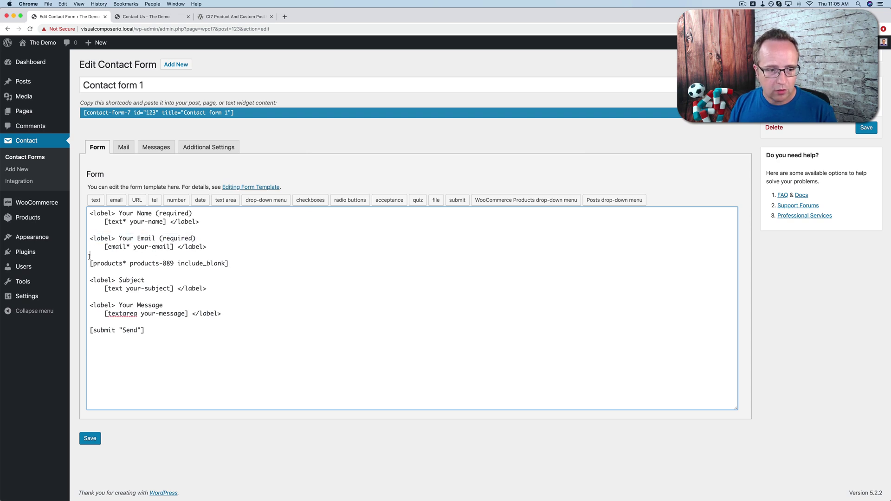
key("Return")
key("cmd+v")
- Close the label after the tag, add 'Which product do you want to inquire:?' and save
left_click_drag(214, 246, 119, 263)
key("cmd+c")
left_click(230, 272)
key("cmd+v")
type("Which ")
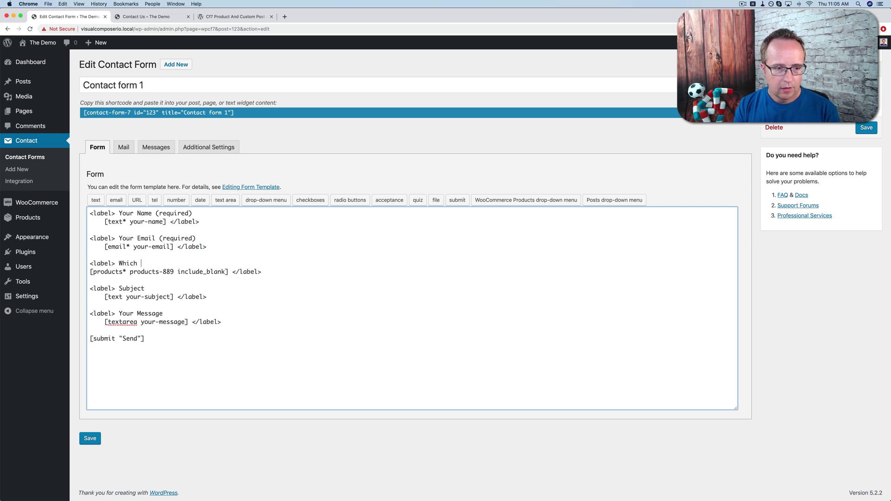
type("product do you w")
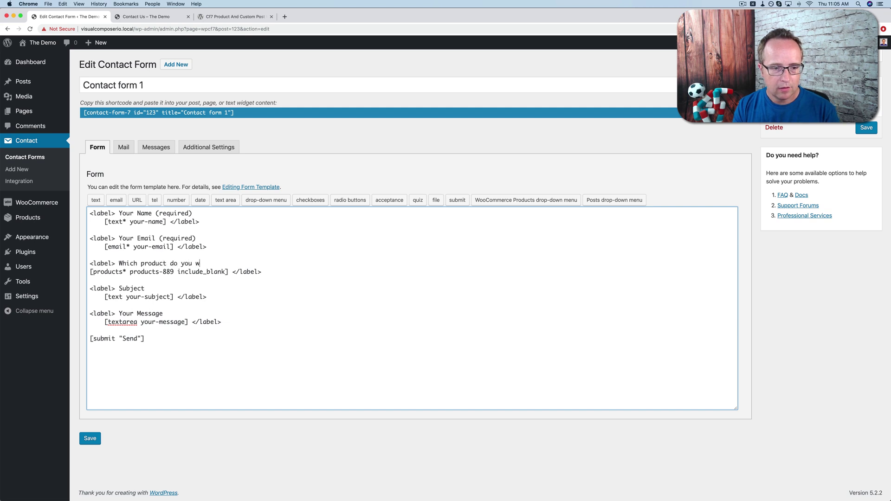
type("ant to inqu")
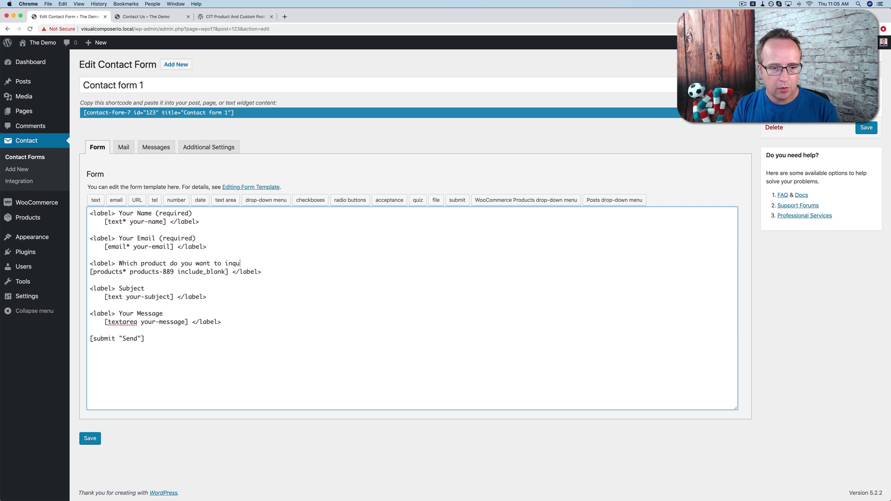
type("ire:")
type("?")
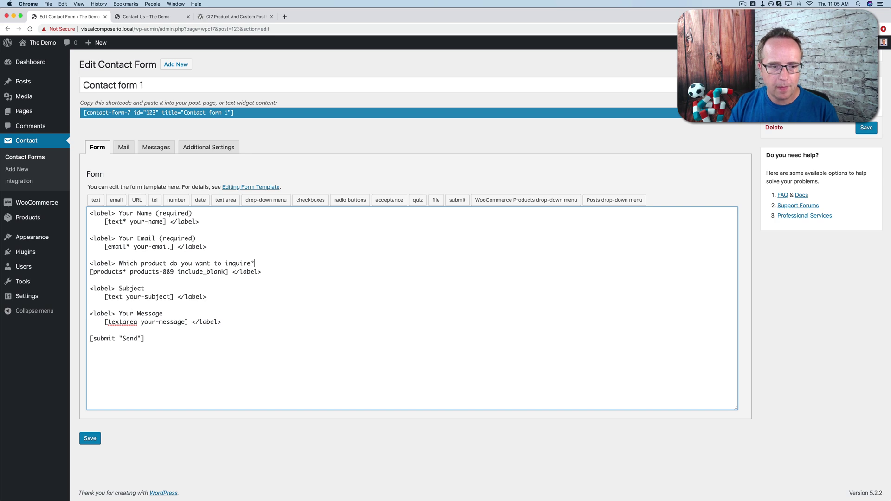
left_click(866, 128)
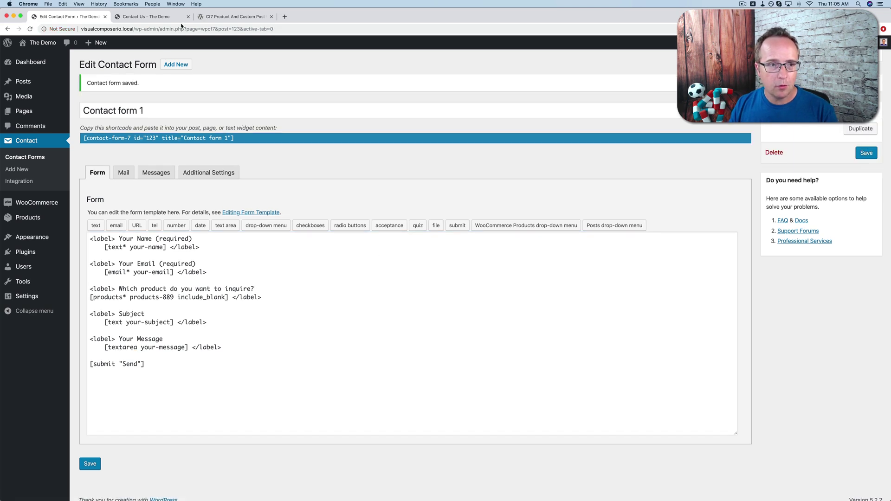
- Reload the live Contact Us page and browse the new product drop-down list
left_click(164, 18)
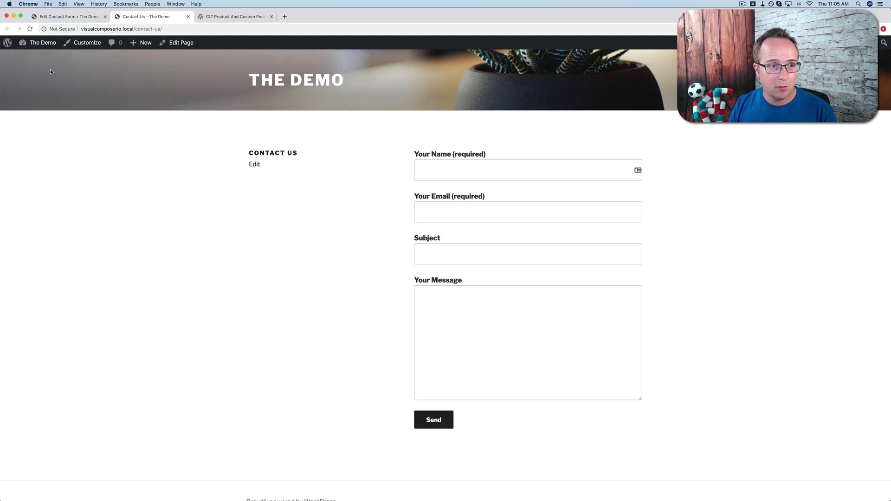
left_click(30, 29)
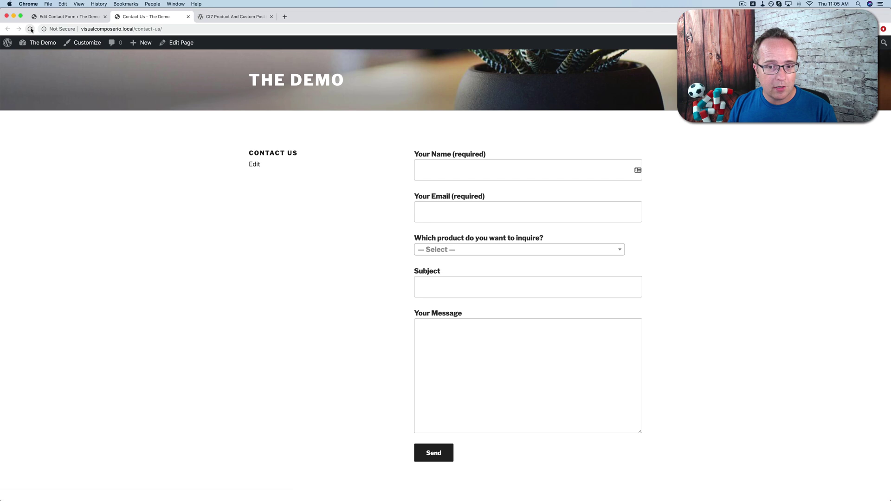
left_click_drag(406, 240, 550, 239)
left_click(551, 239)
left_click(550, 251)
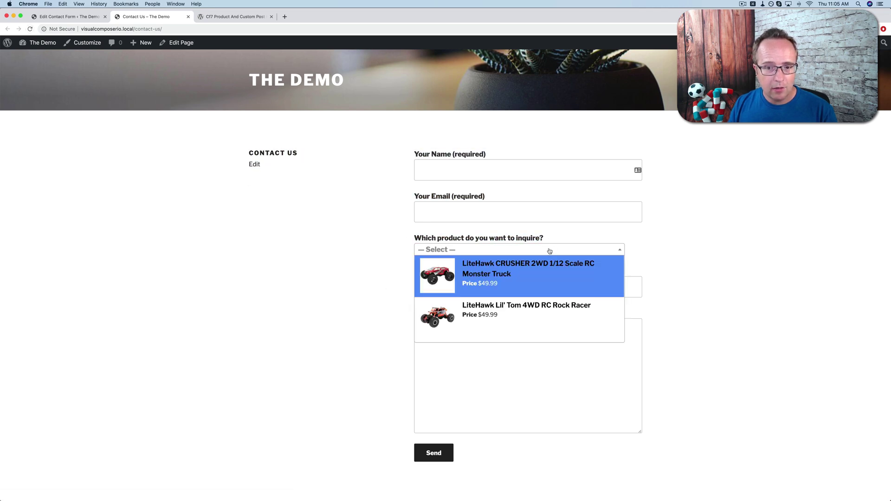
scroll(541, 274, "down", 5)
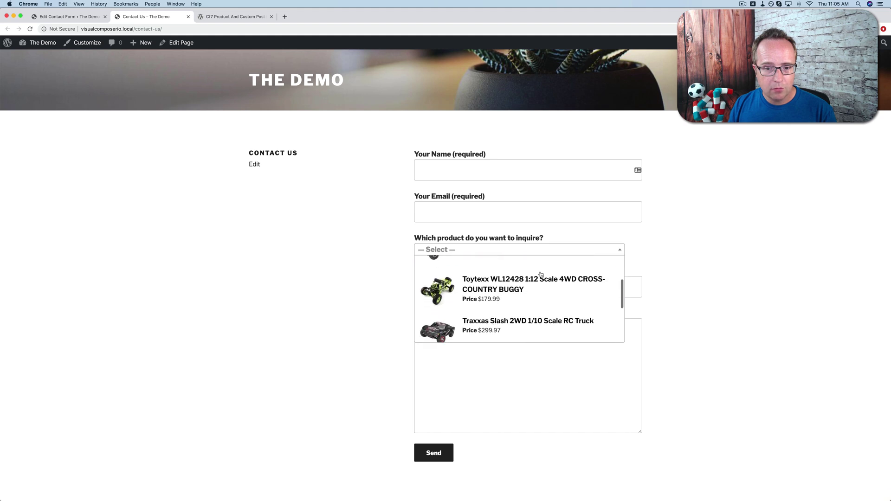
scroll(541, 274, "down", 3)
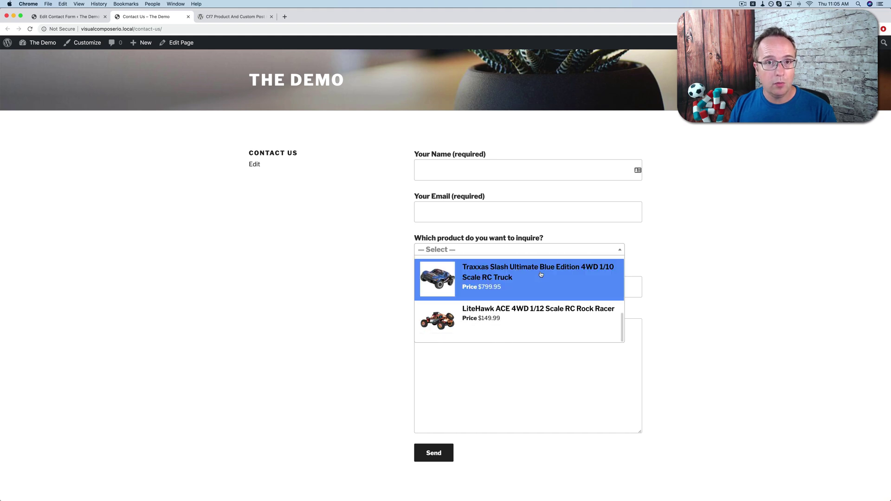
scroll(522, 311, "up", 8)
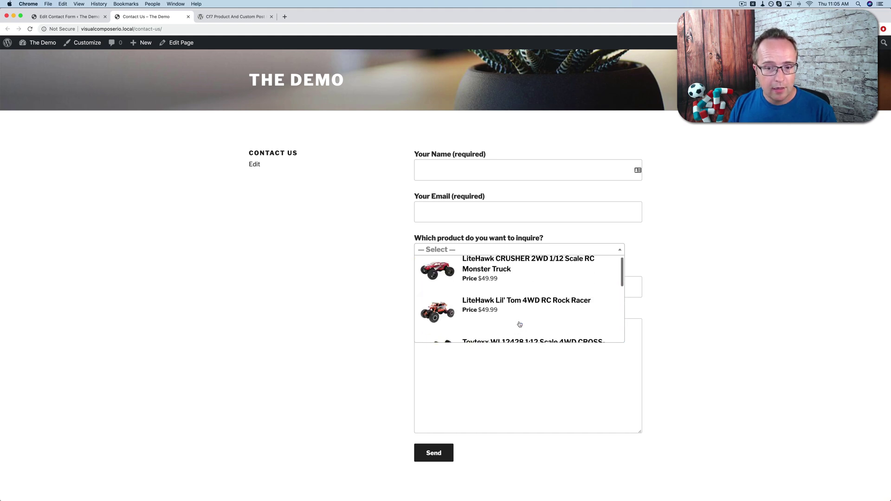
- Select the LiteHawk CRUSHER 2WD 1/12 Scale RC Monster Truck, then fill in the name and e-mail address
left_click(488, 274)
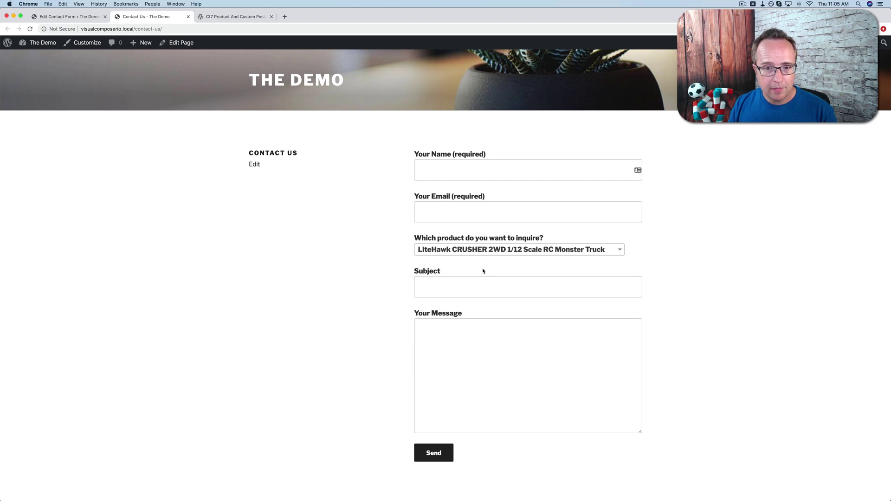
left_click(438, 170)
left_click(479, 190)
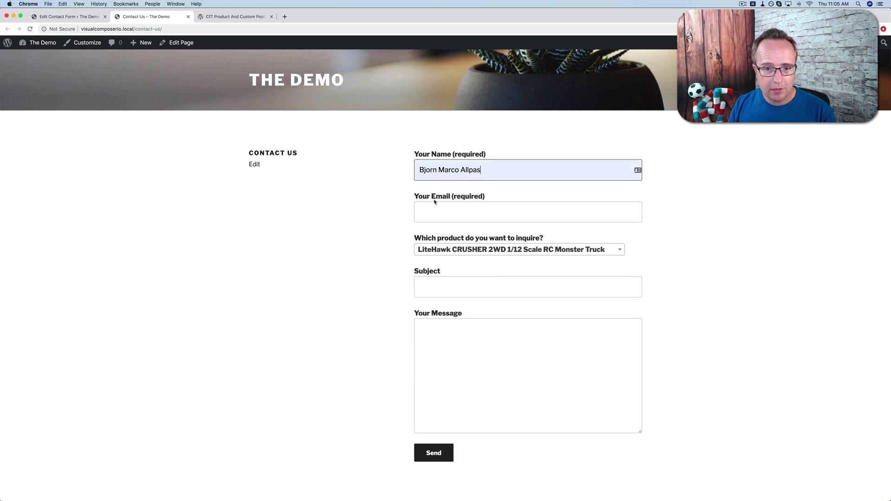
left_click(433, 213)
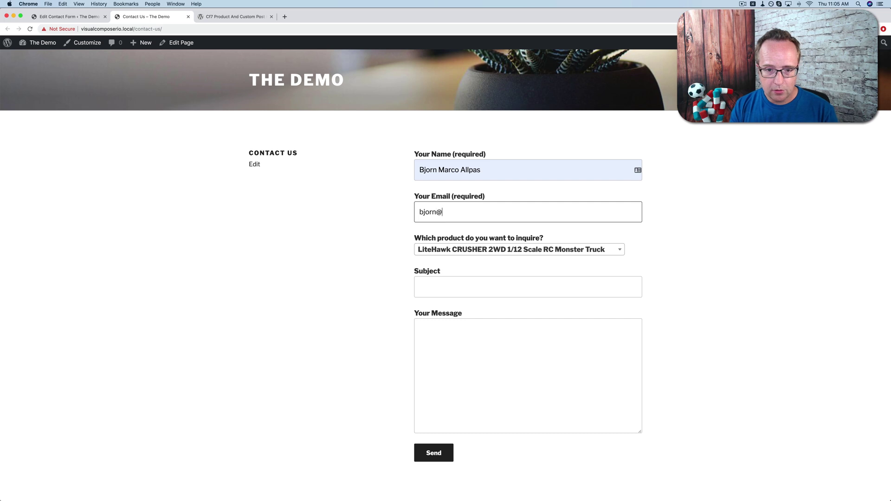
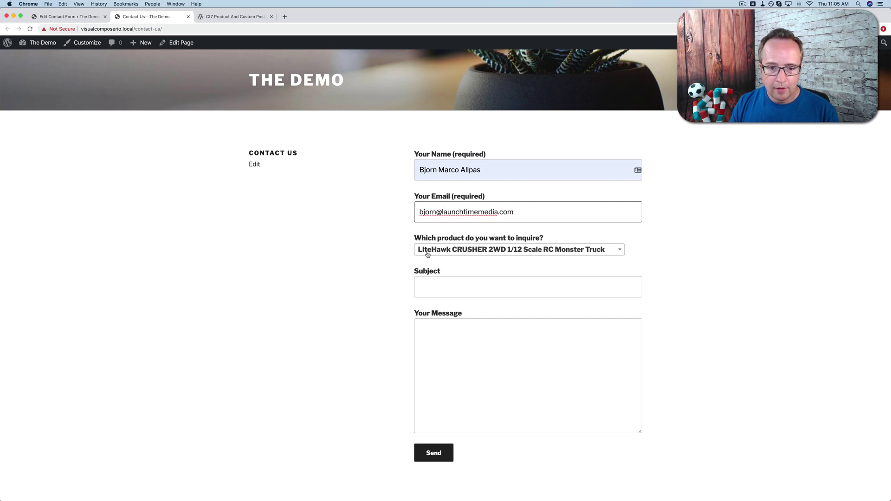
- Enter the subject 'I need help!' and the message 'with this product.'
left_click(436, 286)
type("I need ")
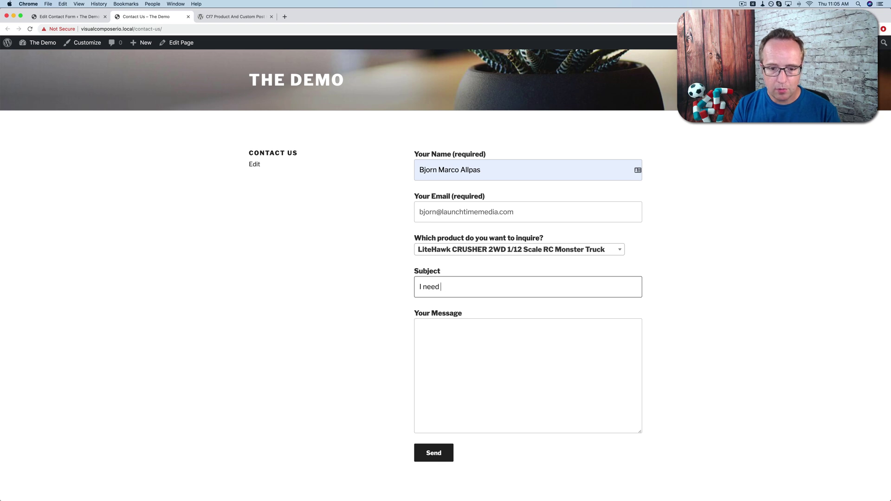
type("help!!")
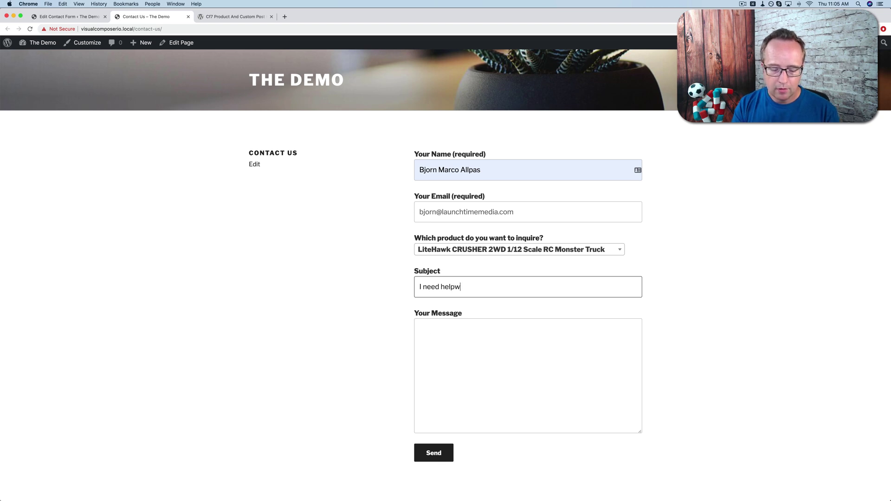
key("BackSpace")
key("BackSpace")
key("Tab")
type("wht")
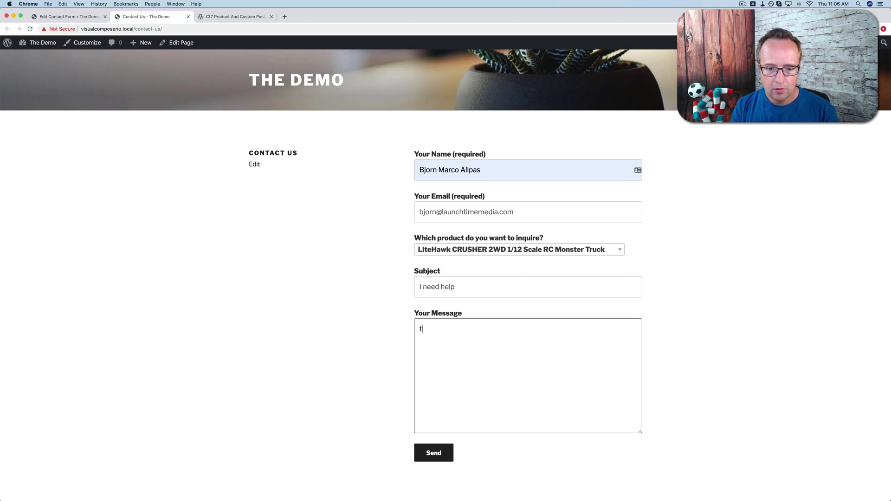
key("BackSpace")
key("BackSpace")
type("ith th")
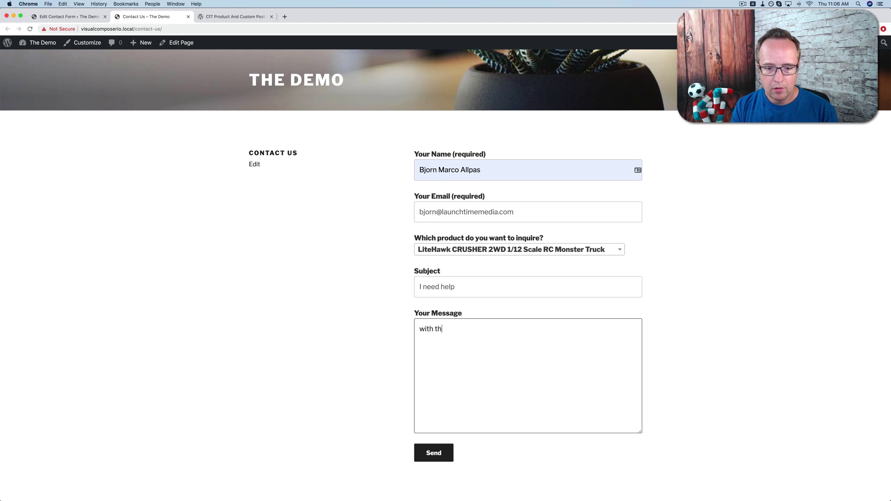
type("is product.")
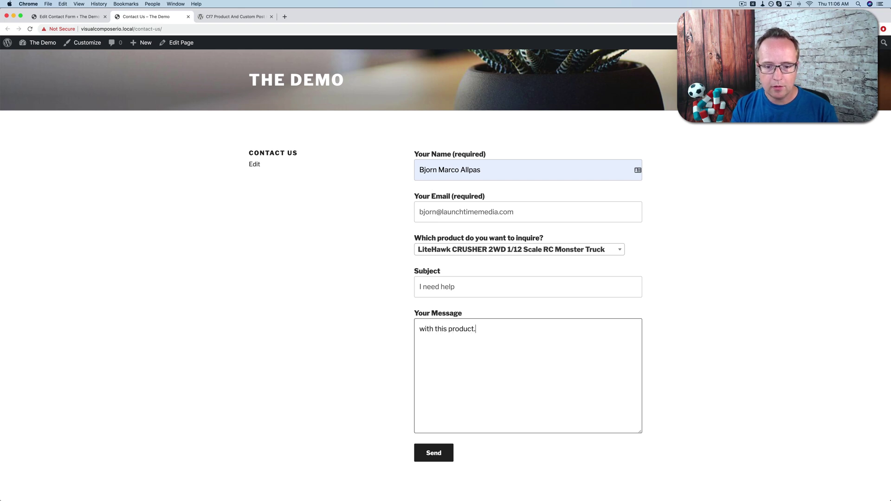
- Send the test message from the Contact Us form, showing the 'Thank you for your message' notice
left_click(431, 459)
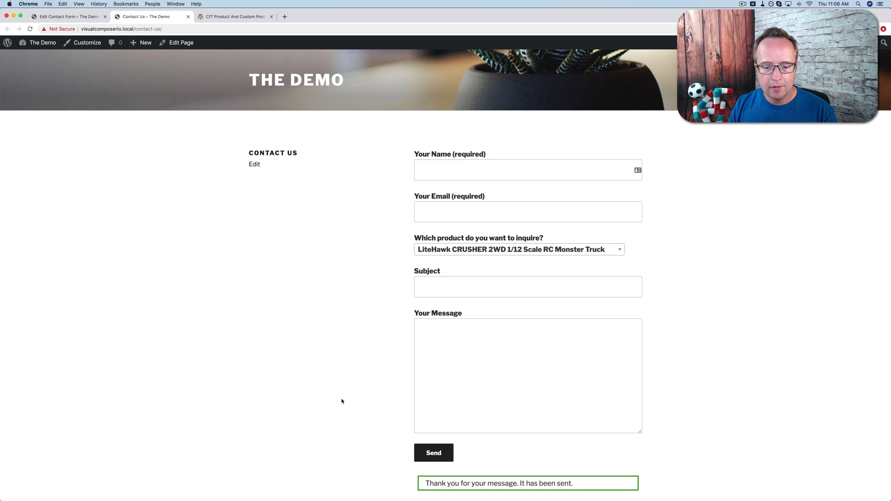